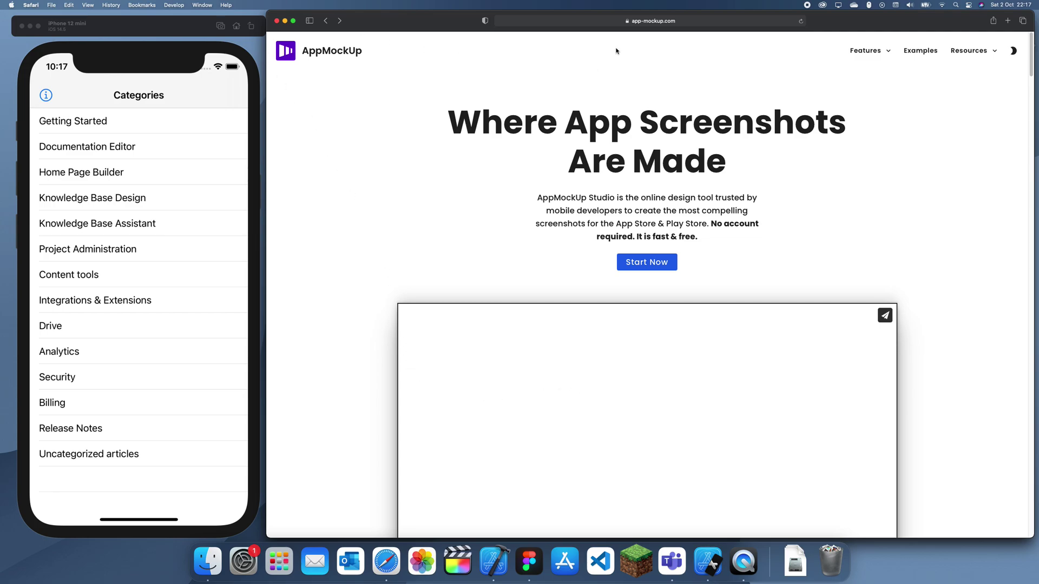
- Bring the simulator forward, then select and clear part of the browser's description paragraph
left_click(264, 51)
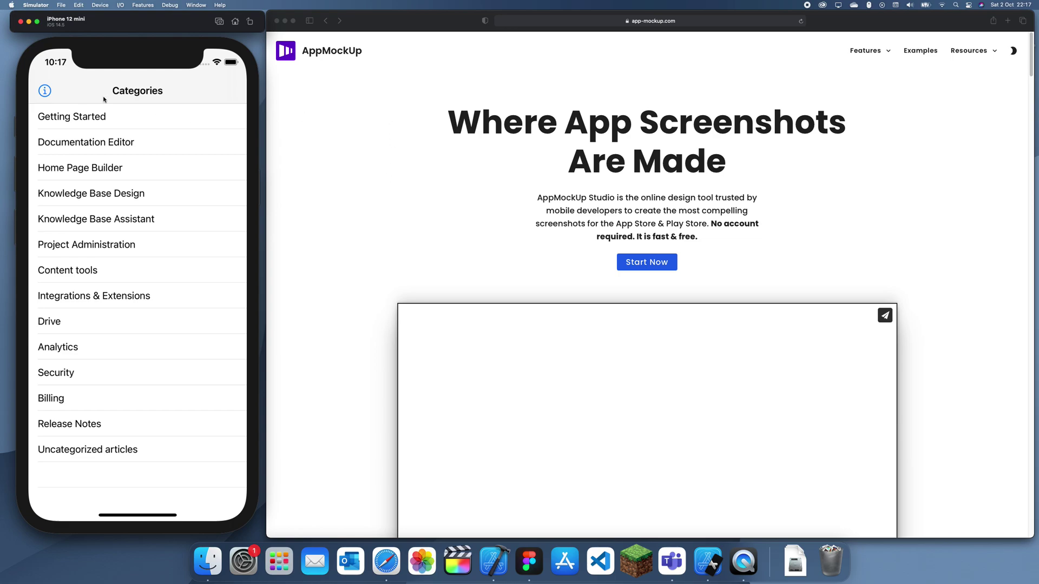
left_click_drag(164, 37, 162, 39)
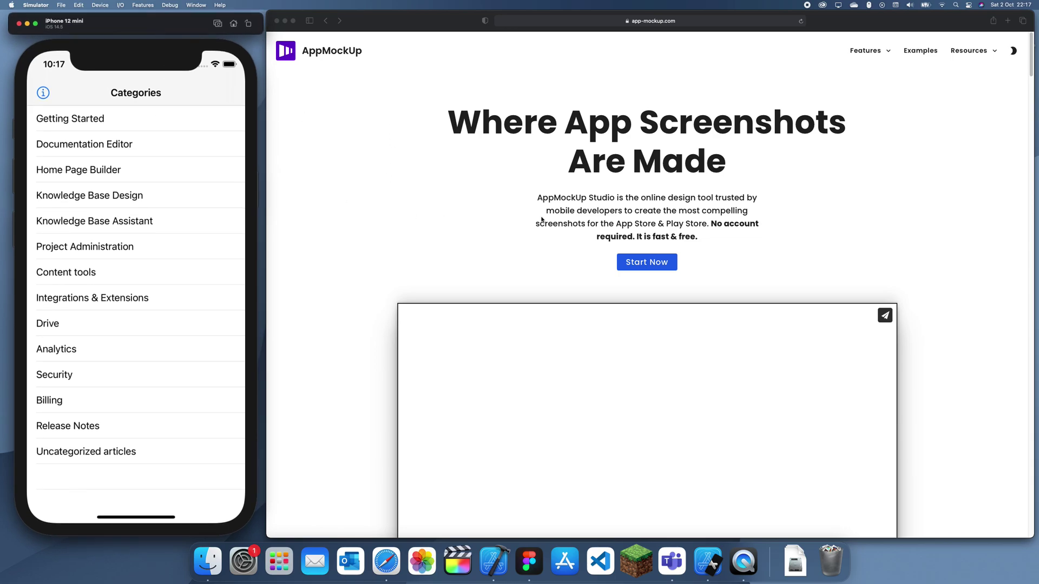
left_click(567, 141)
left_click_drag(596, 198, 705, 223)
left_click(576, 197)
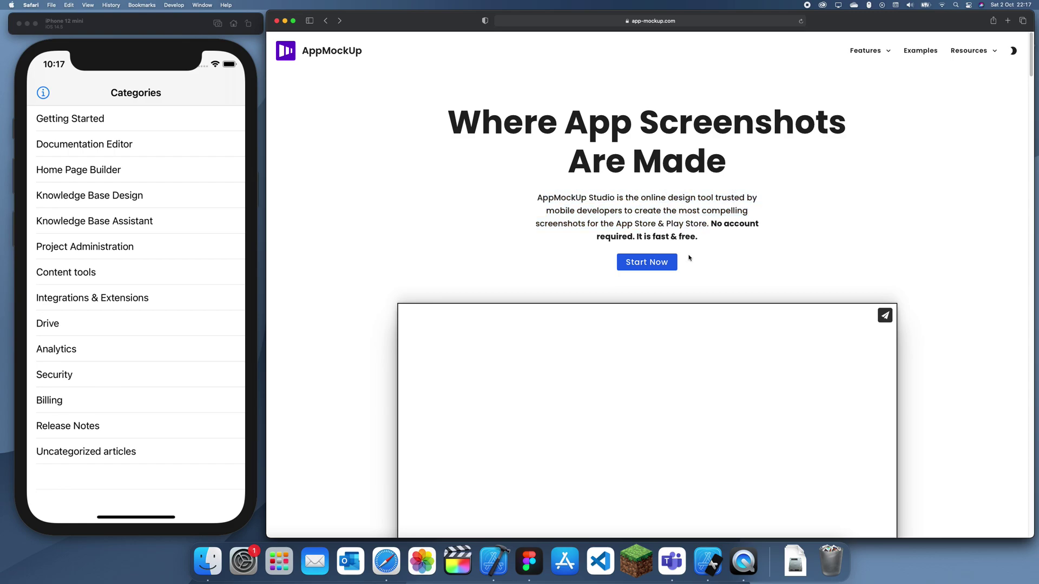
- In the simulator app, view the Home page header article under Home Page Builder, return to Categories, then show and dismiss the info alert
left_click(168, 290)
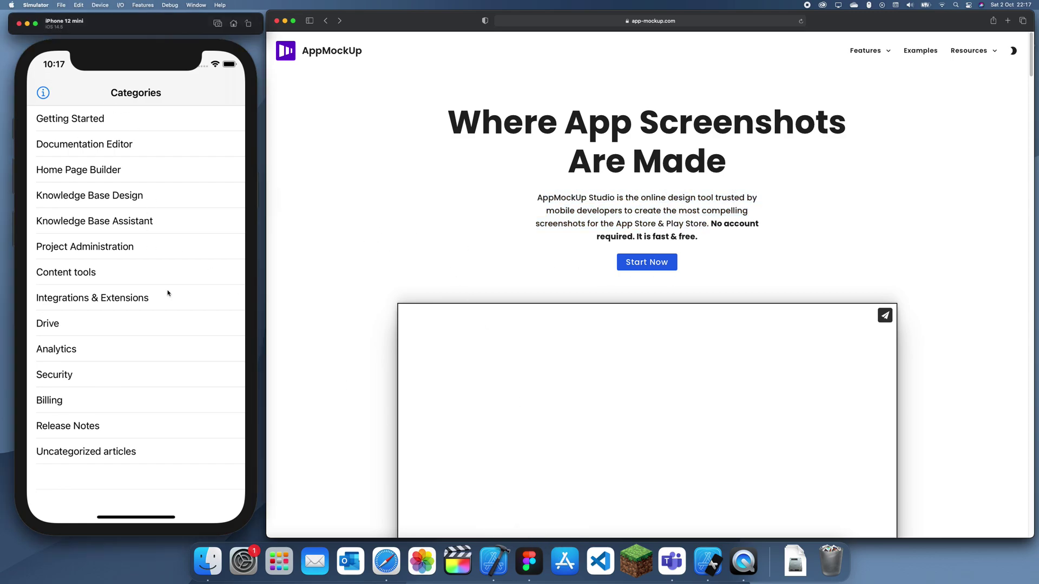
left_click_drag(167, 290, 163, 229)
left_click(130, 170)
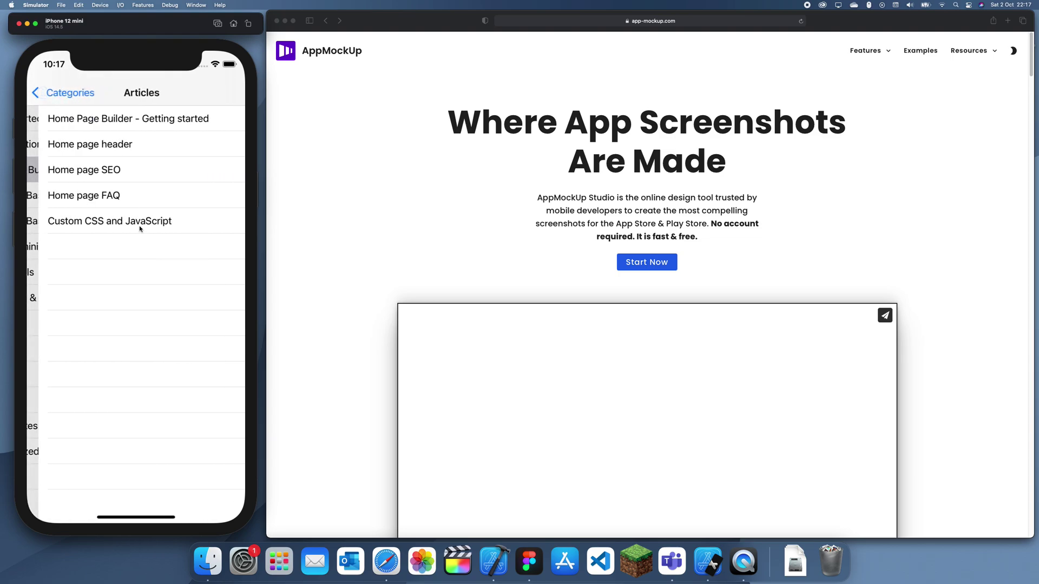
left_click(146, 144)
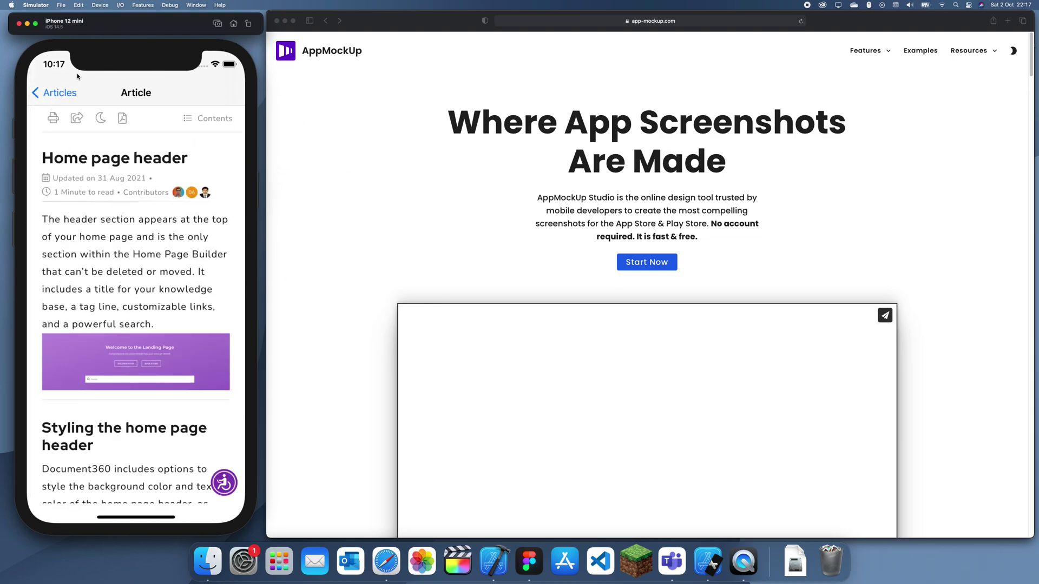
left_click(54, 93)
left_click(52, 93)
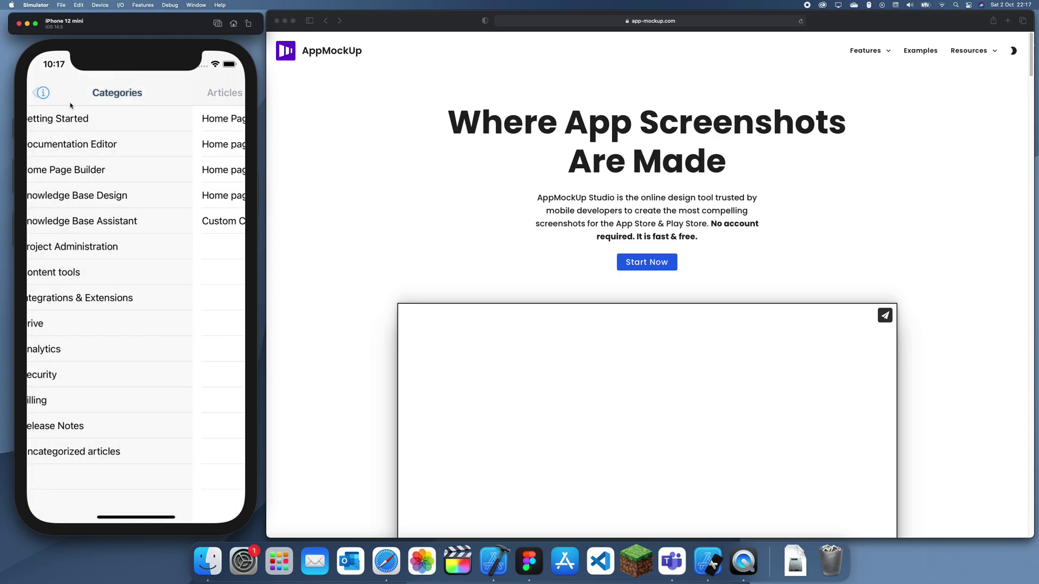
left_click(44, 94)
left_click(135, 323)
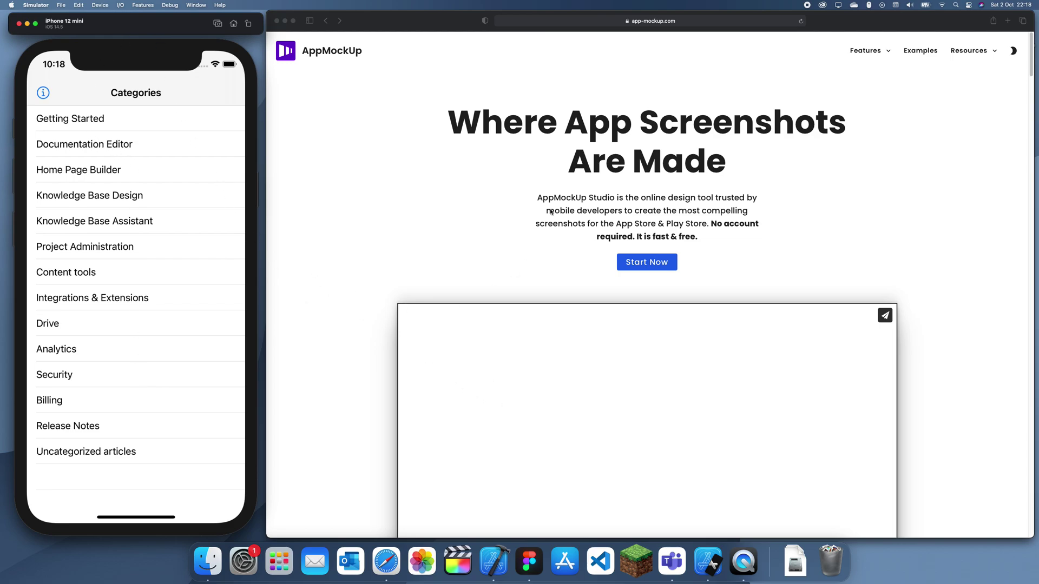
- In Xcode, select the ArticleReader.swift class code starting at import UIKit
left_click(487, 557)
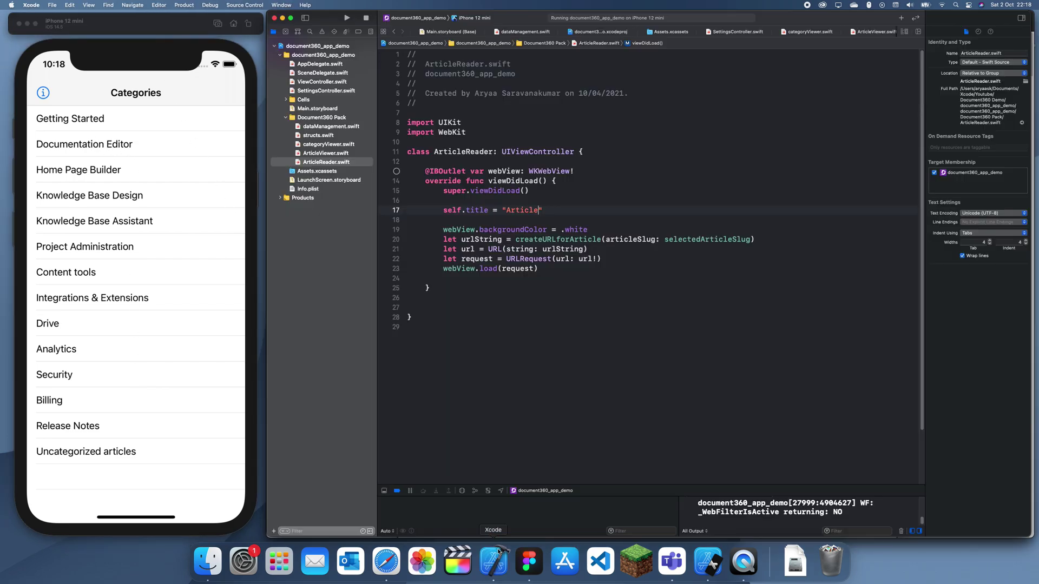
left_click_drag(574, 258, 407, 132)
left_click_drag(567, 322, 427, 299)
left_click_drag(485, 171, 433, 295)
left_click_drag(407, 122, 412, 318)
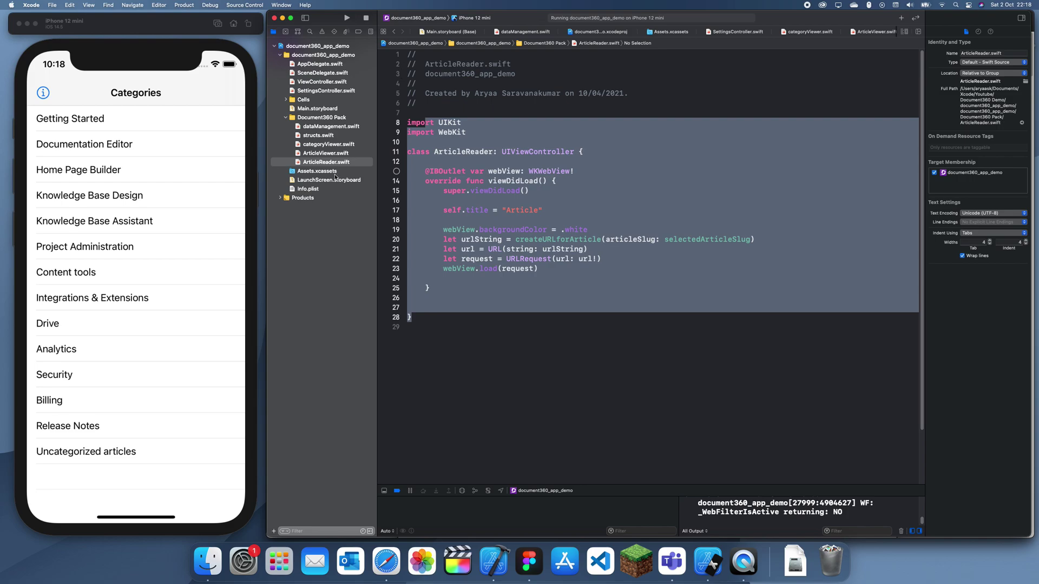
- Open the Knowledge Base Design category in the simulator app, then return to the browser
left_click_drag(173, 314, 186, 297)
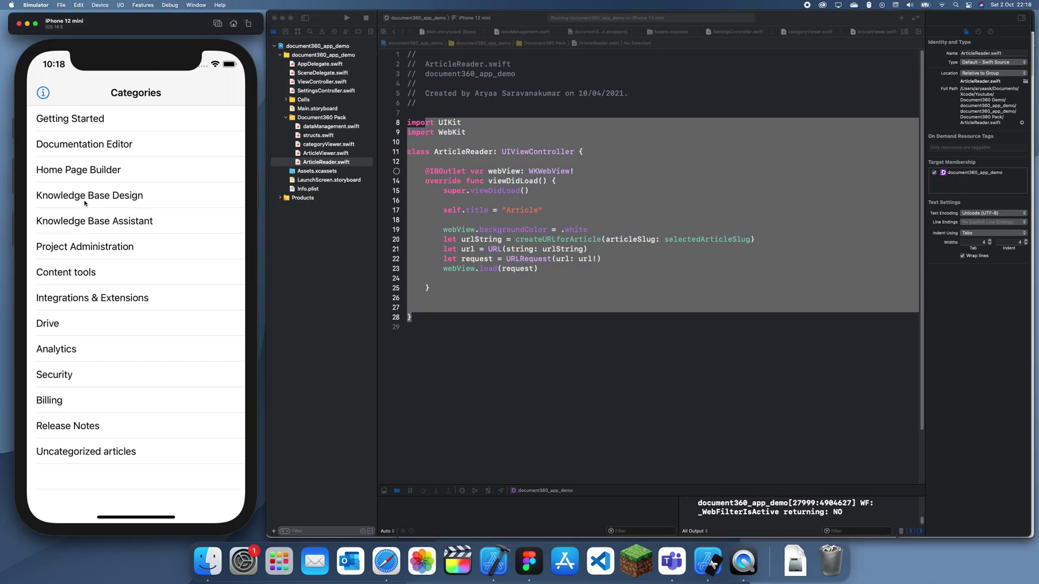
left_click(71, 196)
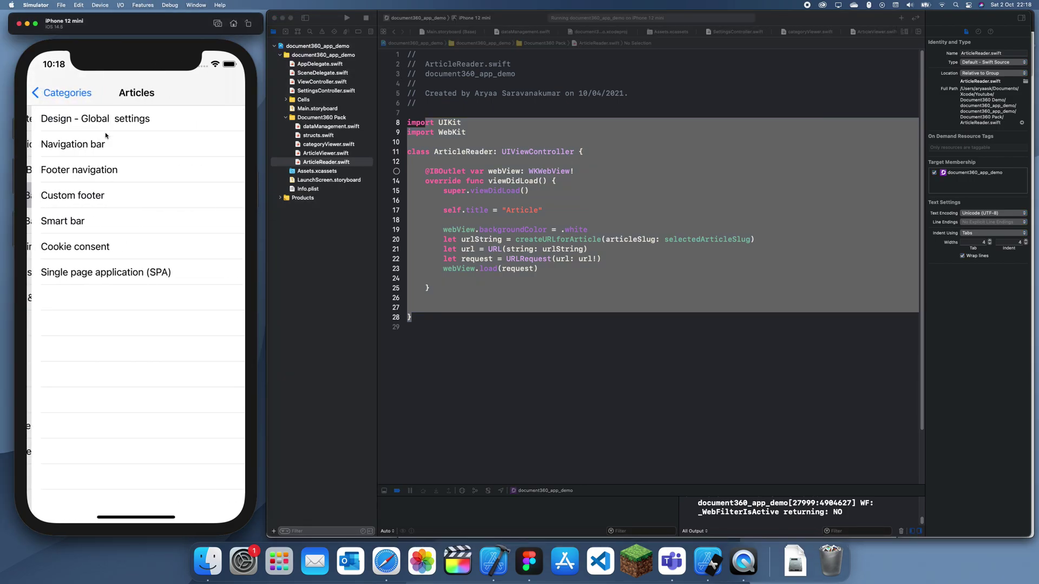
left_click(393, 559)
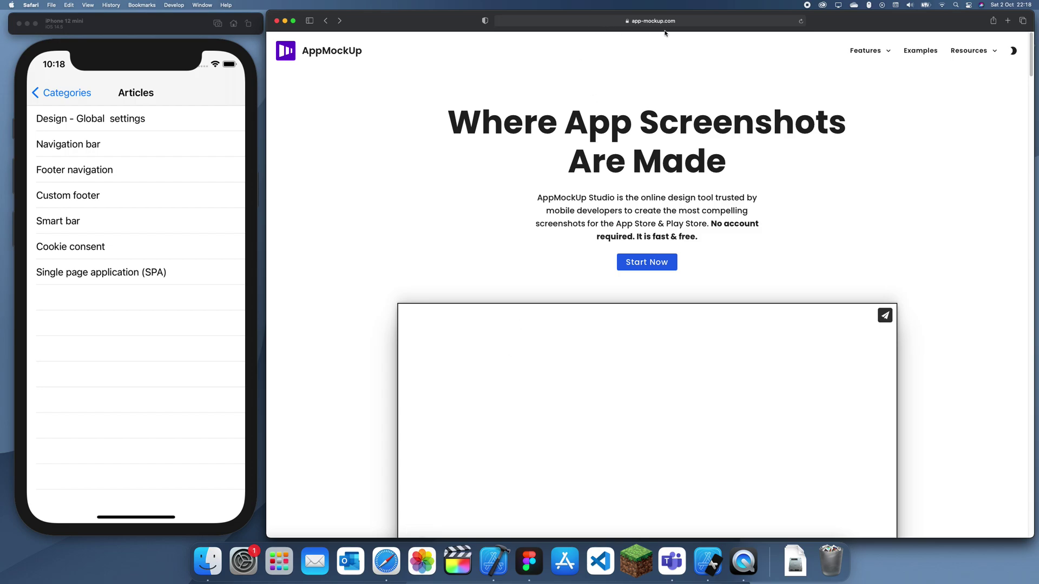
- Select and deselect part of the app-mockup.com headline
left_click_drag(742, 167, 566, 123)
left_click(747, 162)
left_click_drag(746, 162, 523, 122)
left_click(523, 123)
- Launch AppMockUp Studio and start a project from the iOS Devices template
left_click(151, 21)
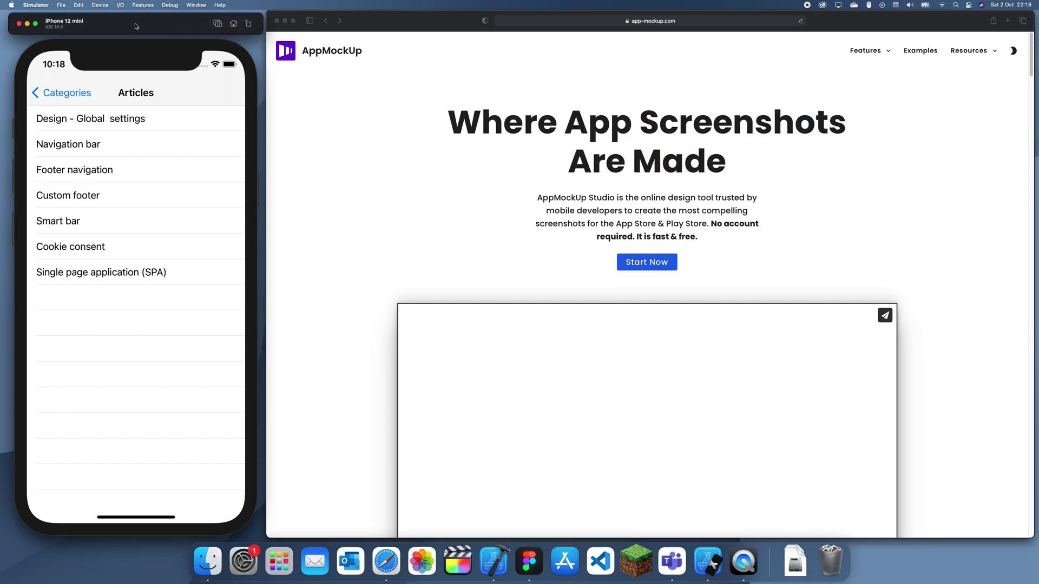
left_click(630, 262)
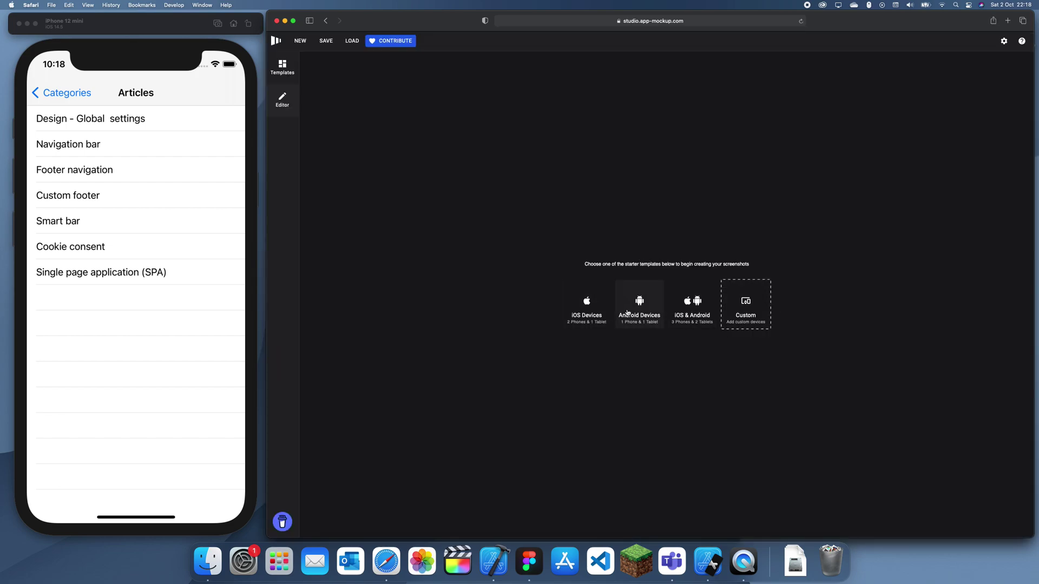
left_click(587, 306)
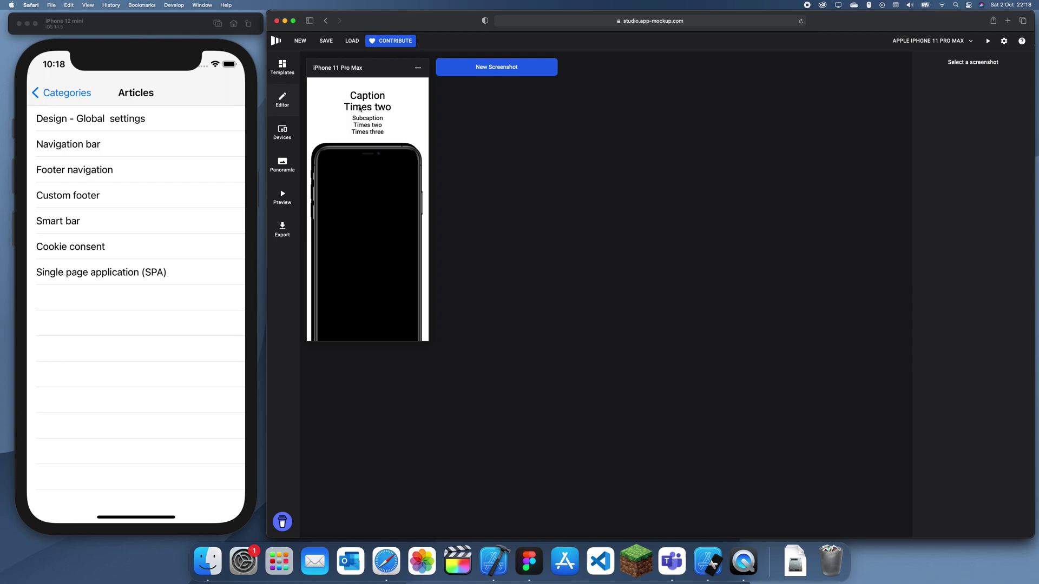
- Show the iPhone 11 Pro Max screenshot's options, select part of its title, and list the preview devices
left_click(418, 67)
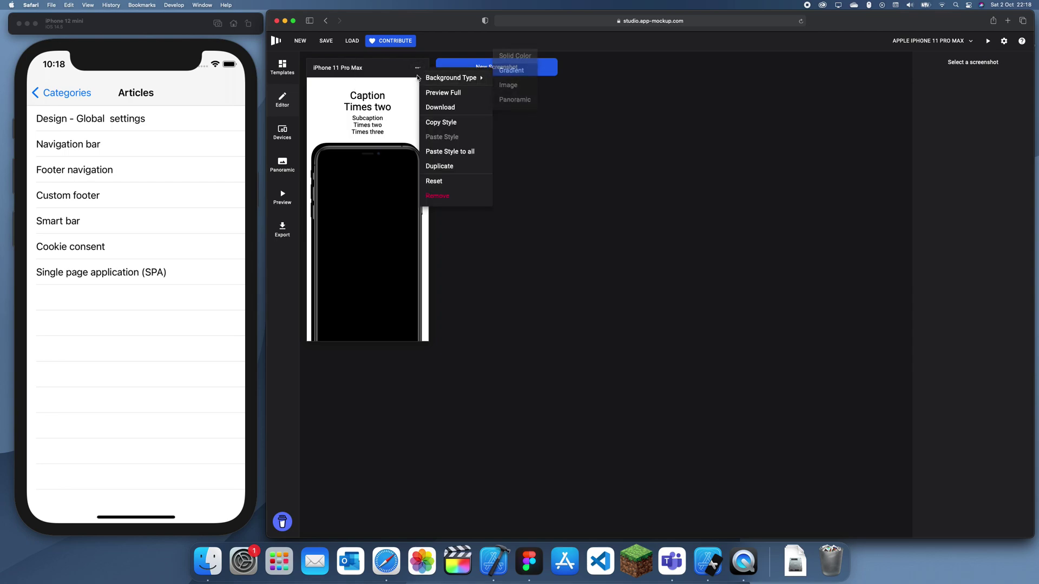
mouse_move(459, 78)
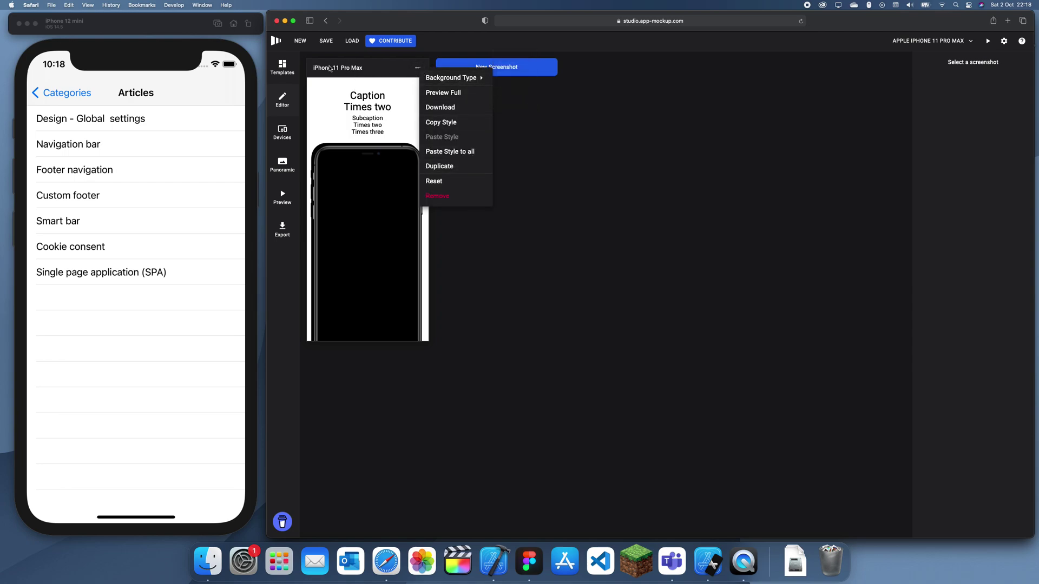
left_click(331, 69)
left_click_drag(321, 68, 370, 68)
left_click(942, 41)
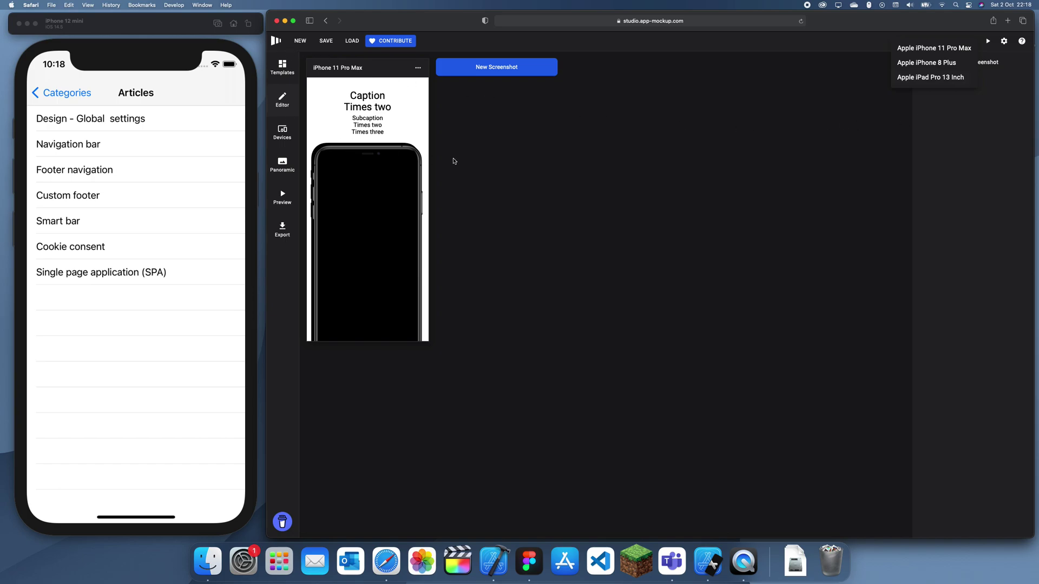
left_click(282, 133)
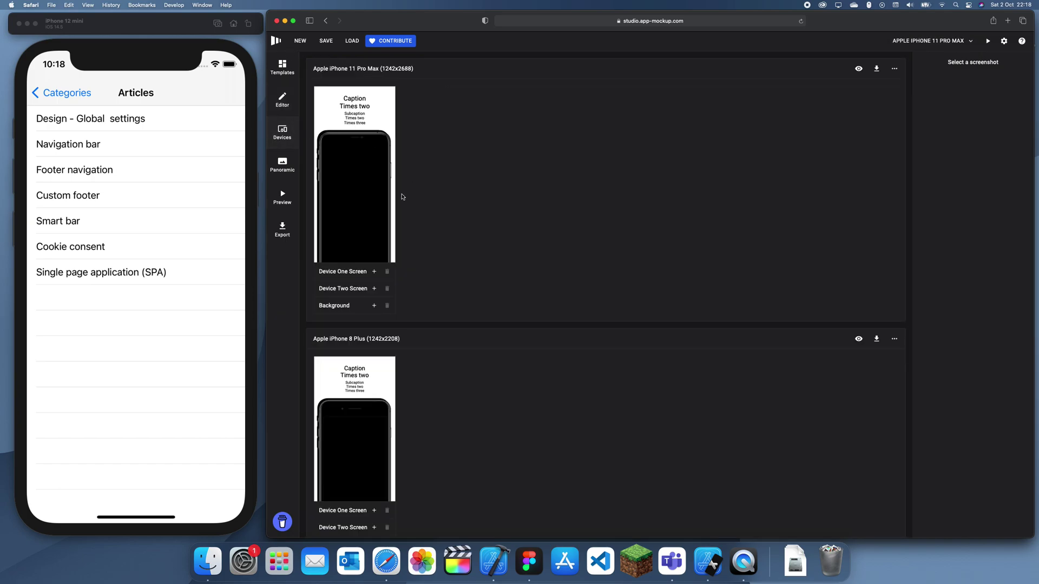
left_click(352, 515)
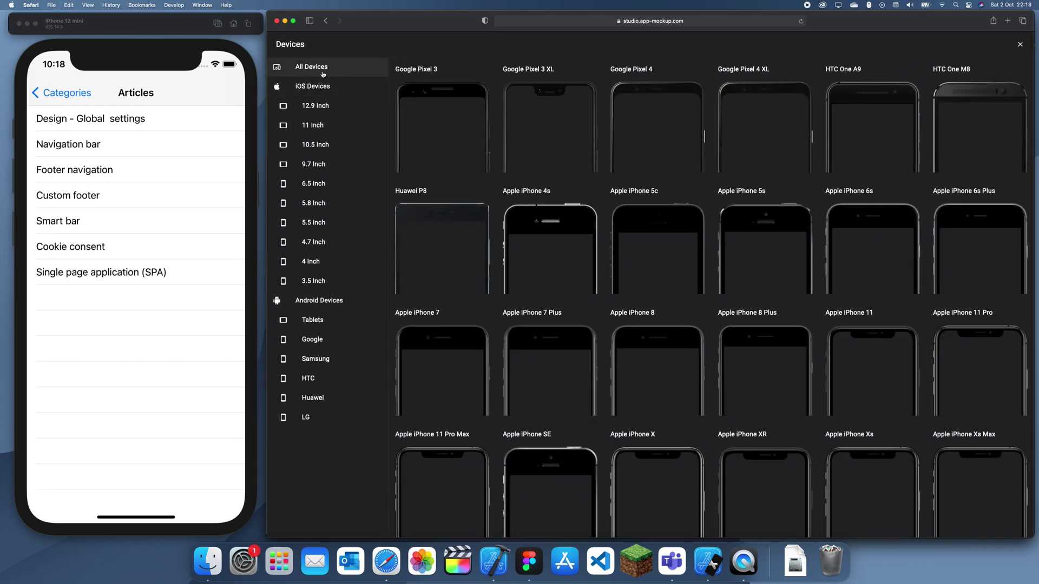
left_click(312, 87)
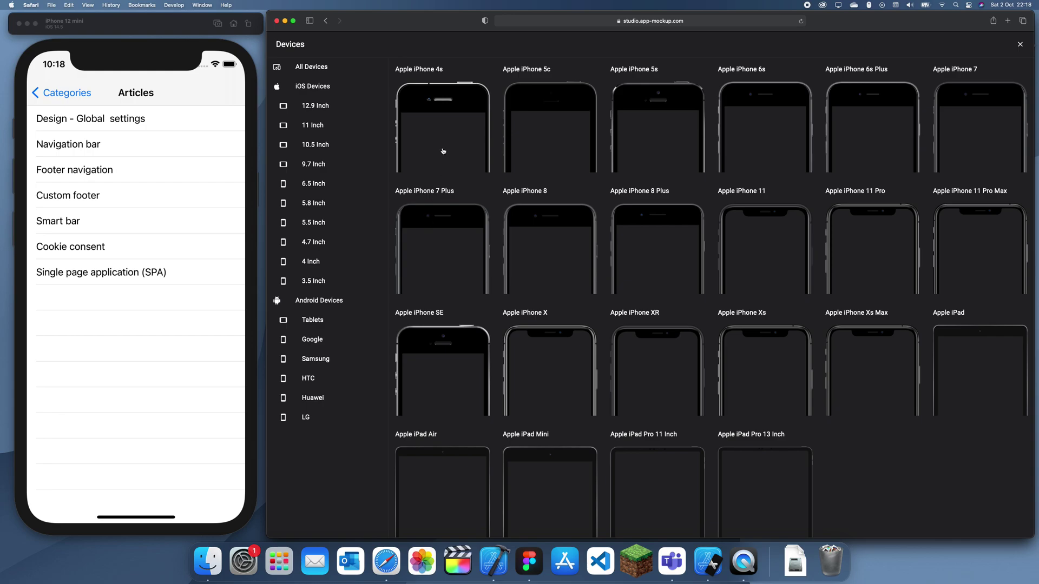
left_click(1020, 44)
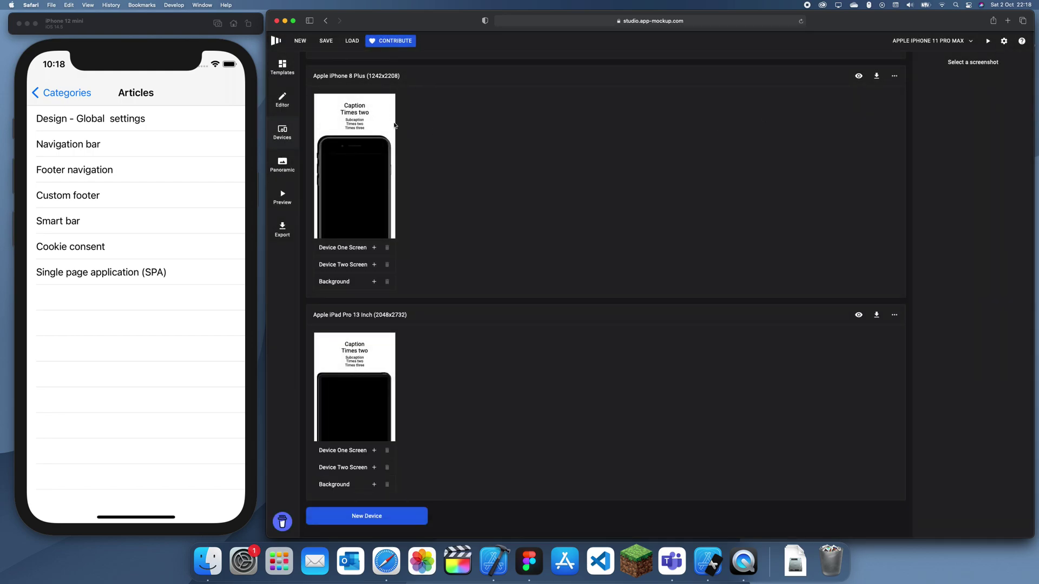
left_click(284, 80)
left_click(283, 98)
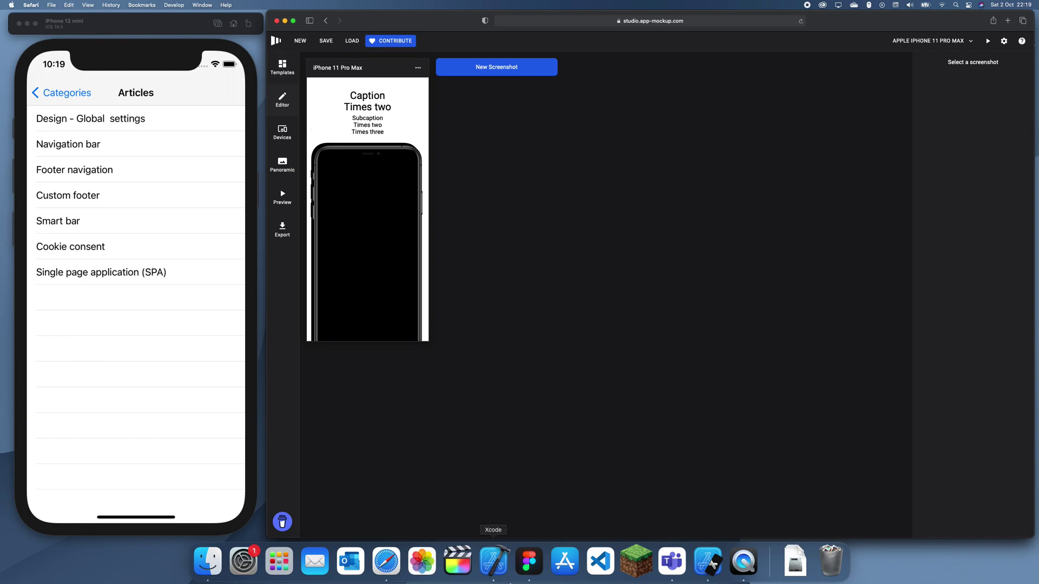
- Set Xcode's run destination to iPhone 11 Pro Max and build and run the app
left_click(507, 577)
left_click(470, 18)
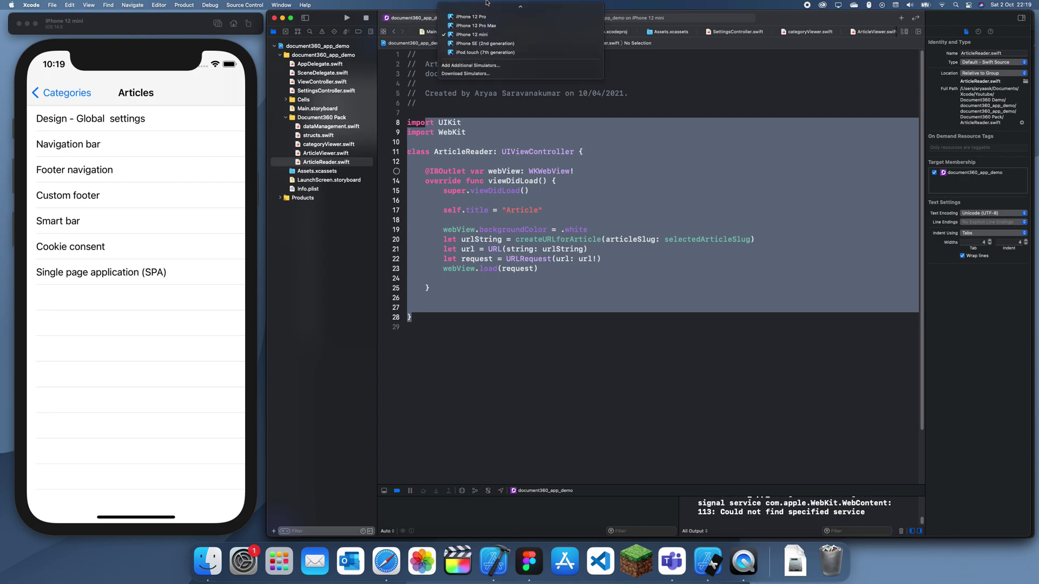
left_click(476, 105)
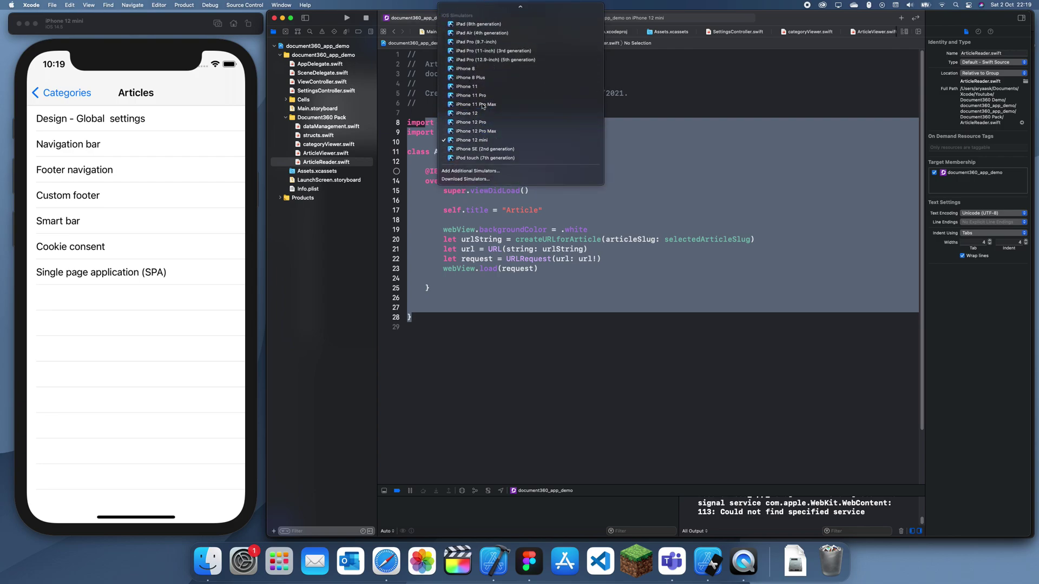
left_click(347, 17)
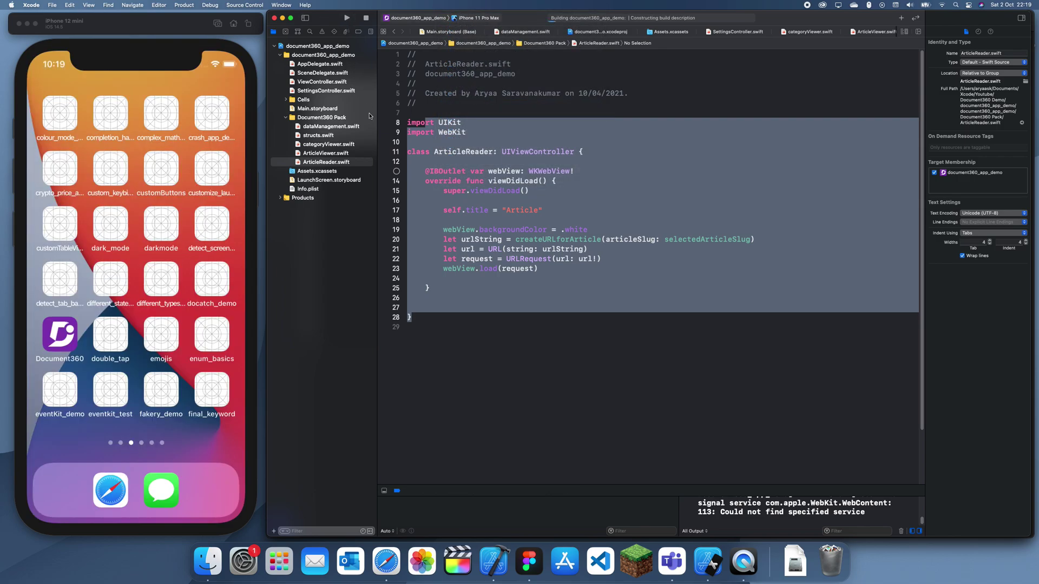
left_click(398, 570)
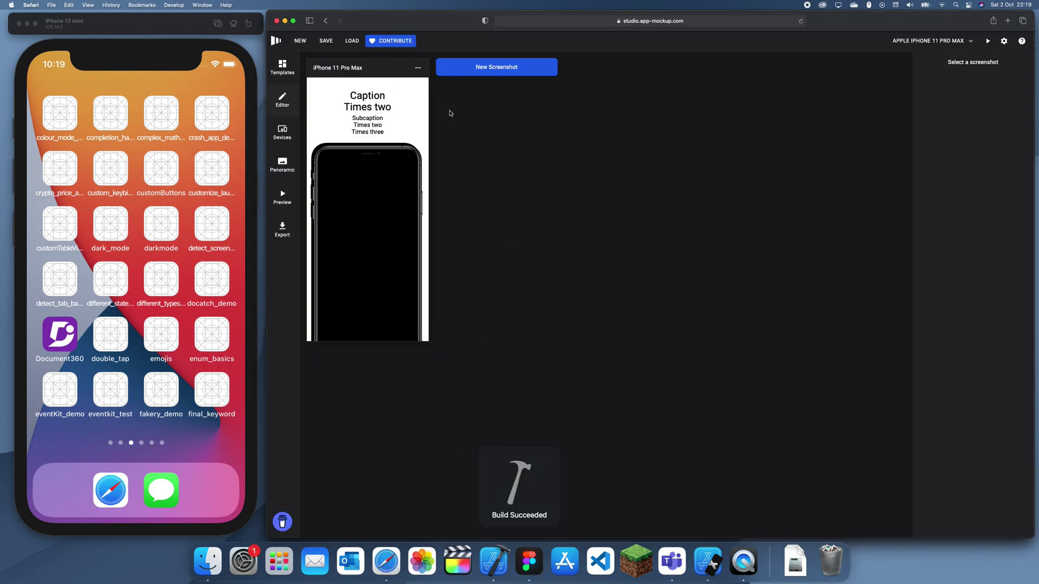
- Select the Caption screenshot card to show its layout, background, icon, title, subtitle and device settings
scroll(371, 129, "up", 3)
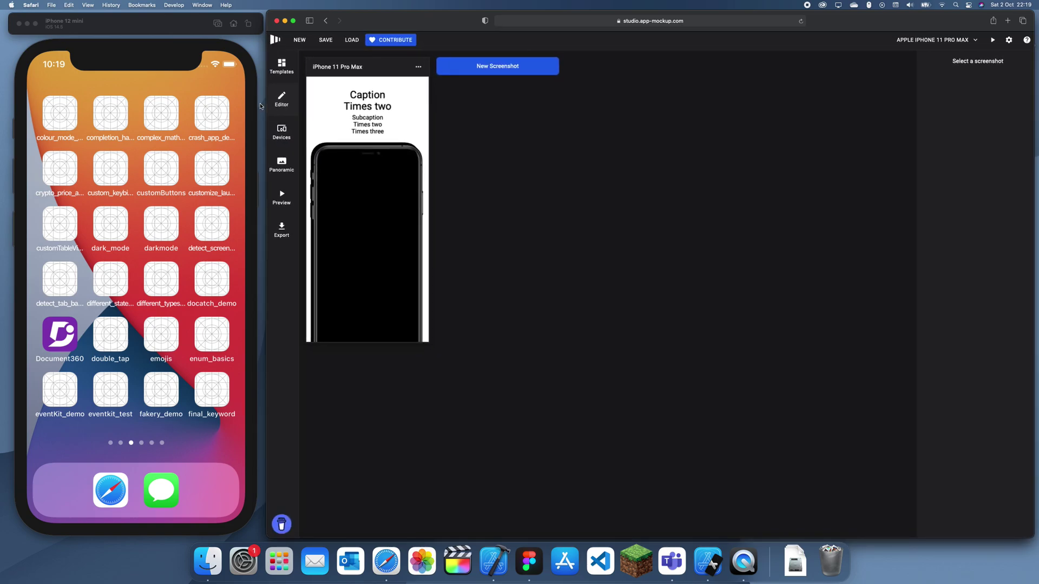
left_click(376, 117)
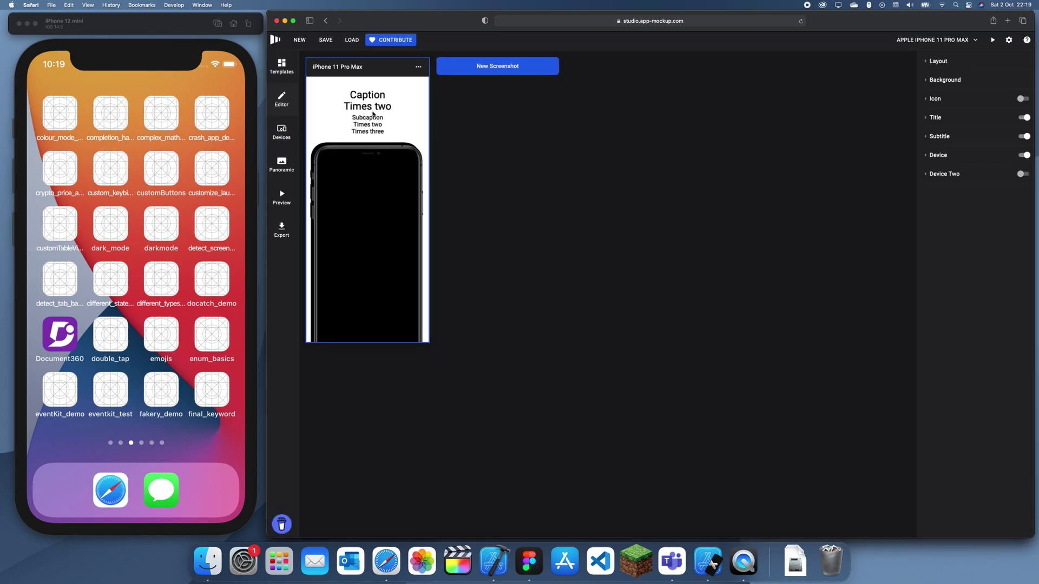
left_click(371, 183)
left_click(368, 119)
- Move the iPhone 11 Pro Max simulator to the left and enlarge it beside the mockup editor
left_click(712, 557)
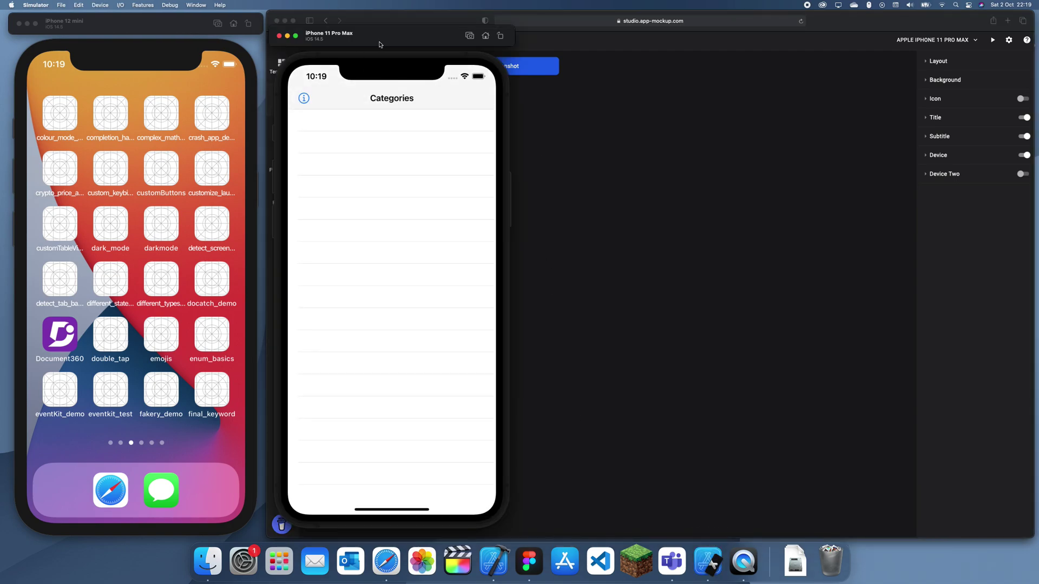
left_click_drag(381, 45, 120, 30)
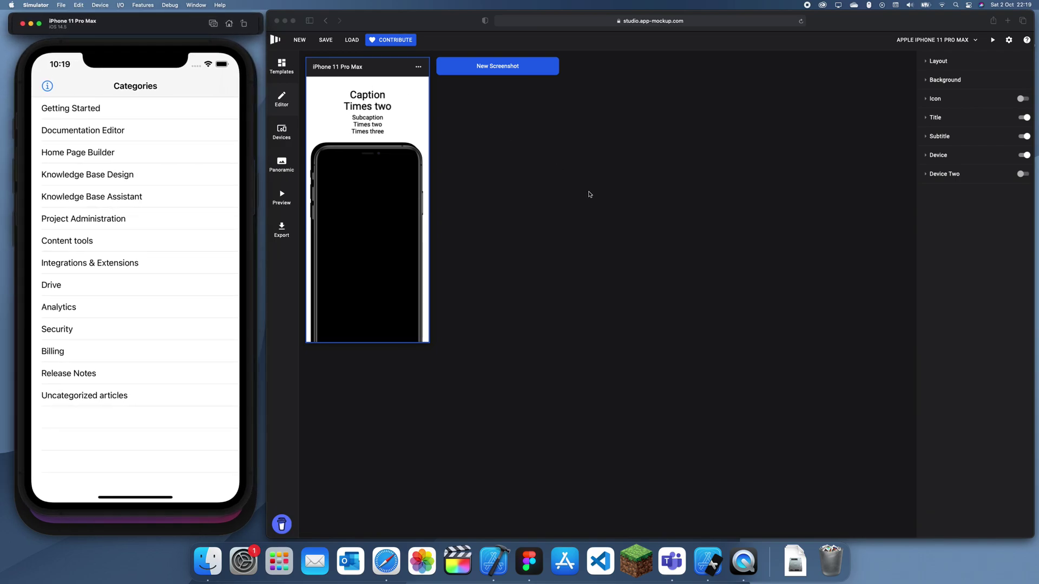
left_click_drag(246, 502, 275, 529)
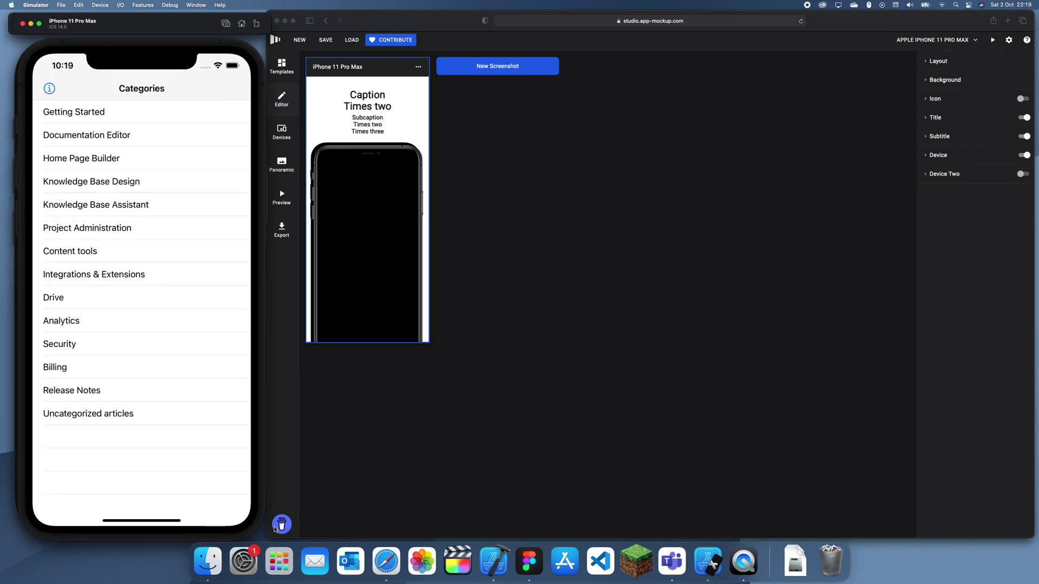
left_click_drag(133, 28, 126, 27)
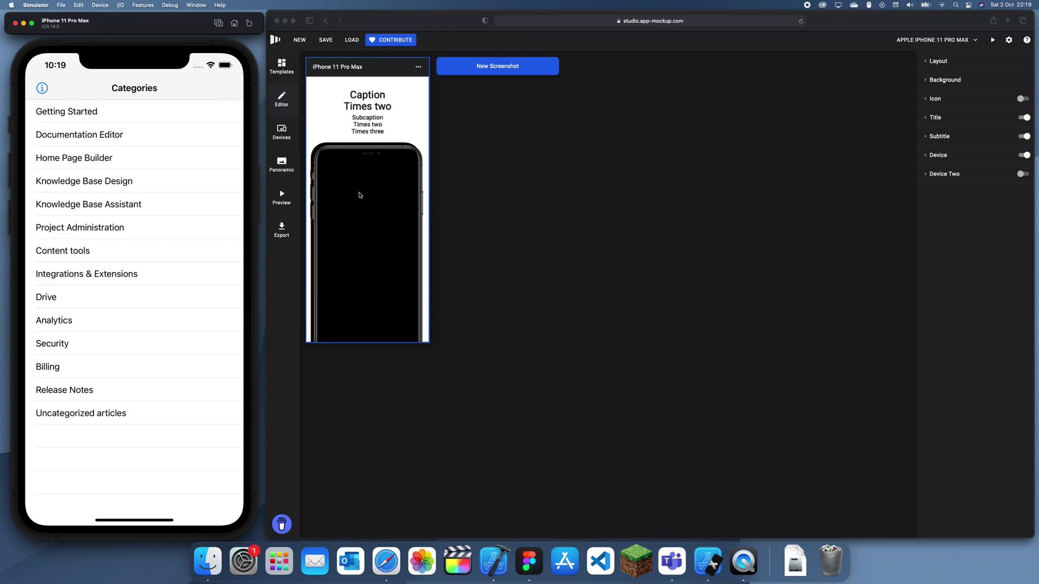
left_click(458, 175)
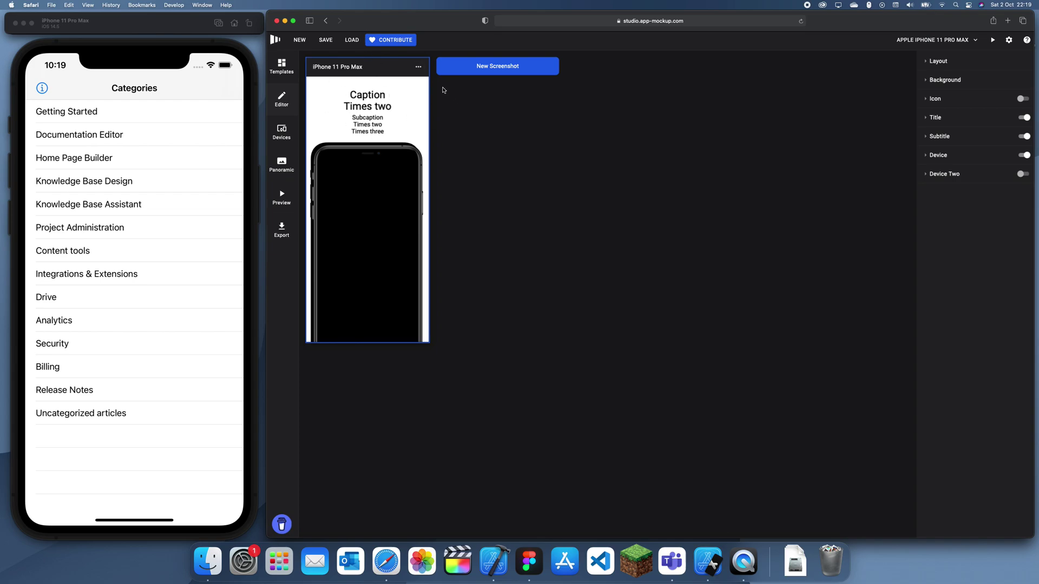
- Show the Templates gallery from the left sidebar
left_click(276, 79)
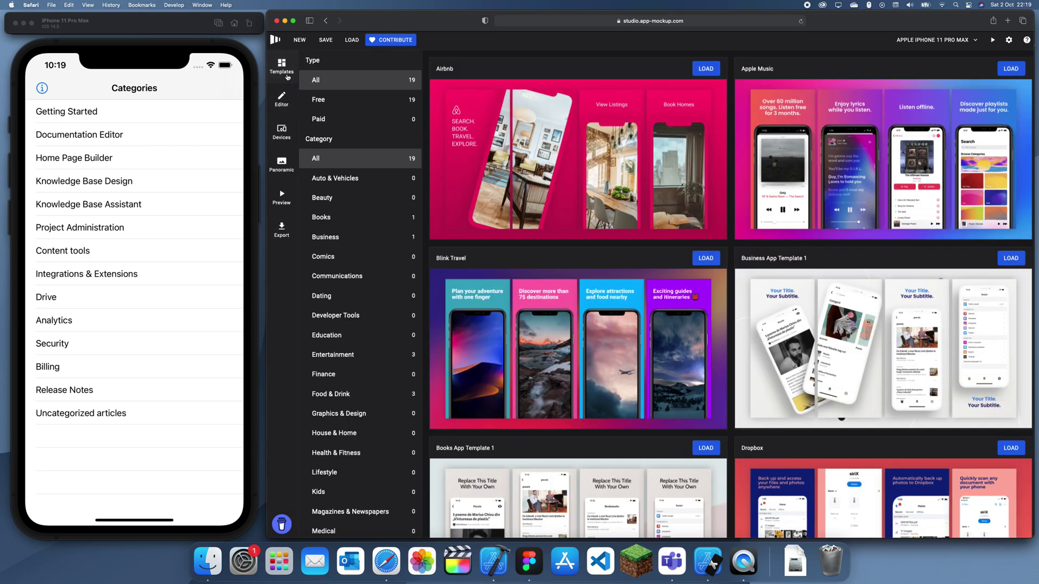
- Scroll down to the Messenger template, load it, and confirm starting a new project
scroll(742, 281, "down", 1)
scroll(743, 281, "down", 1)
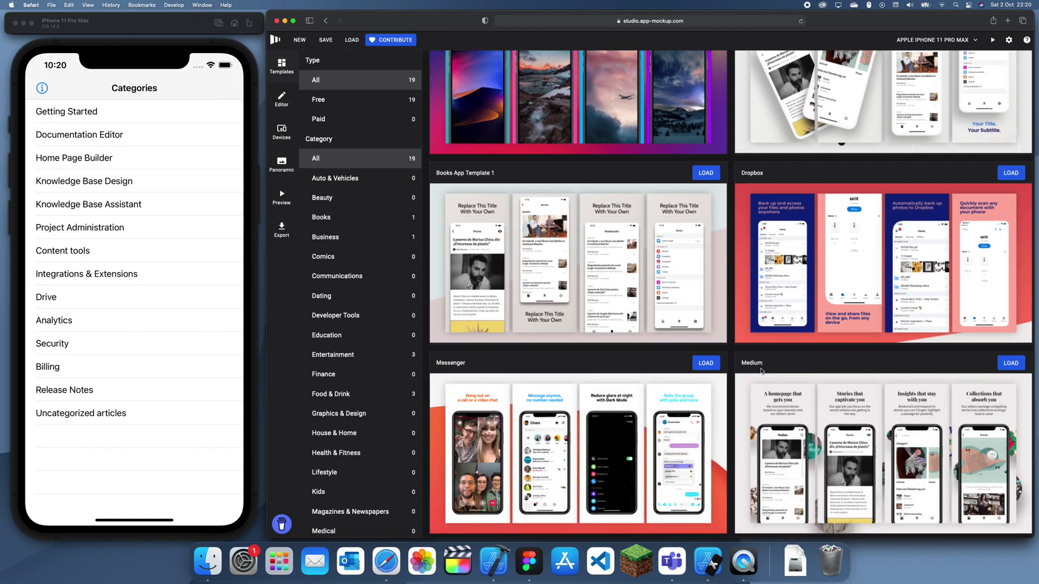
scroll(739, 372, "down", 7)
scroll(739, 372, "up", 10)
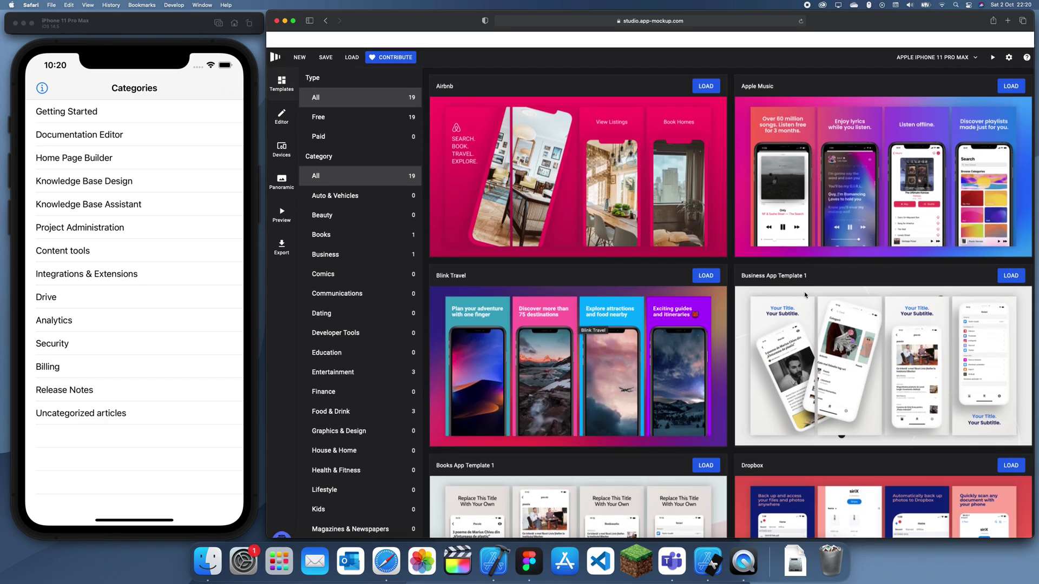
scroll(723, 358, "down", 5)
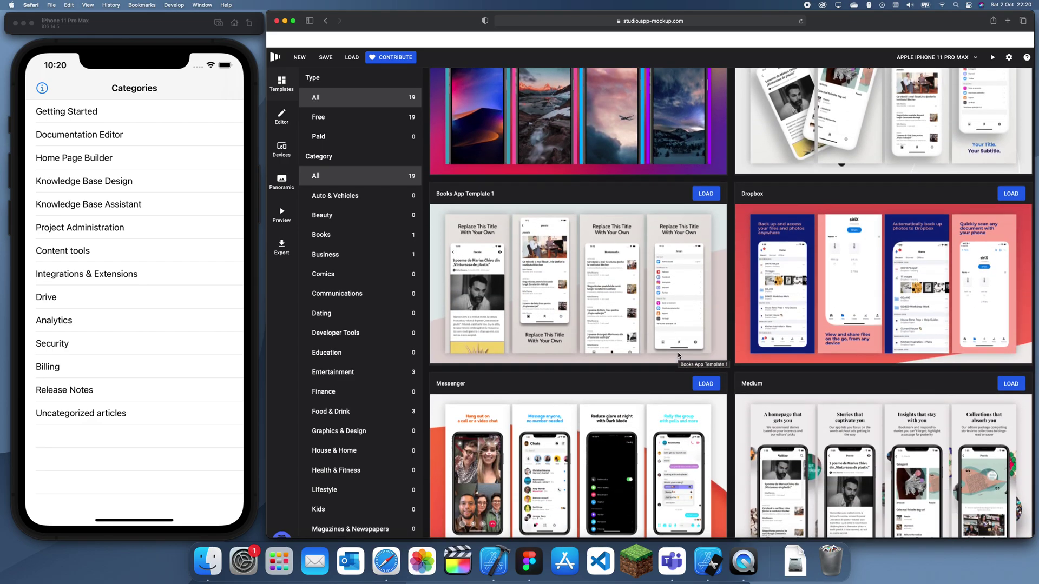
scroll(670, 357, "down", 5)
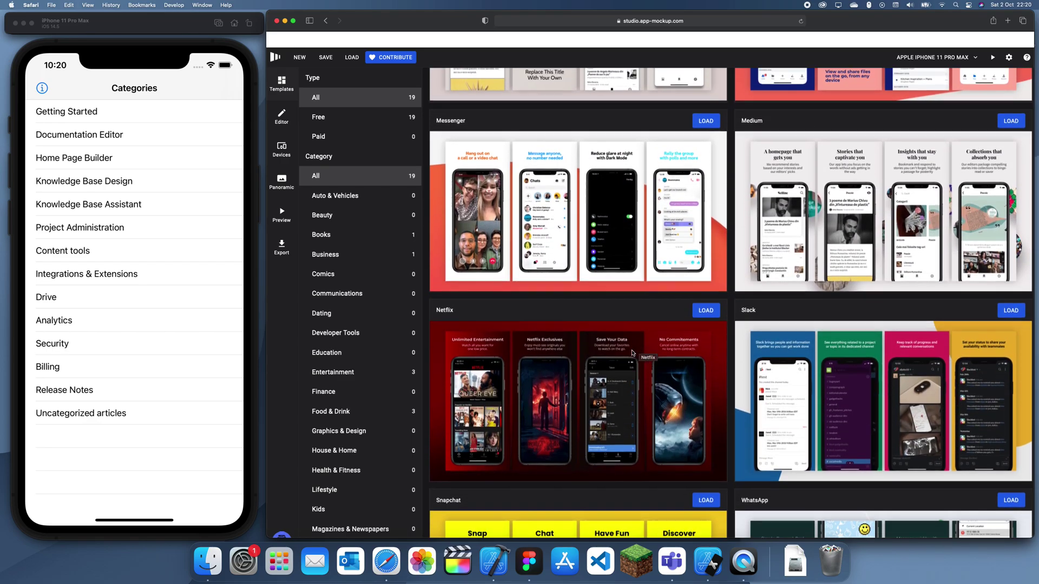
scroll(723, 355, "up", 3)
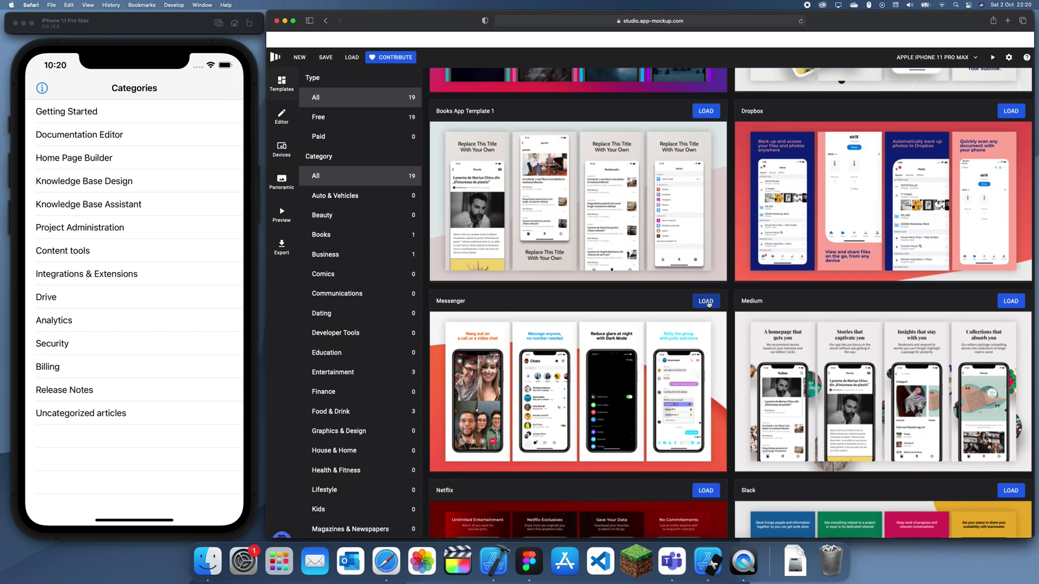
left_click(706, 300)
left_click(719, 307)
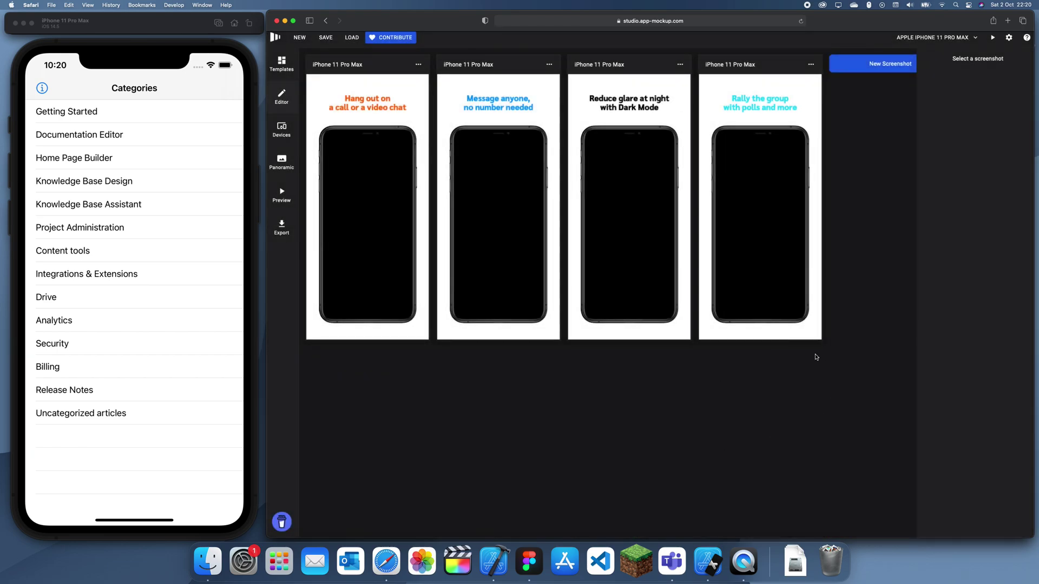
- Select each of the four Messenger screenshots in turn, then show the first slide's title text settings
left_click(388, 209)
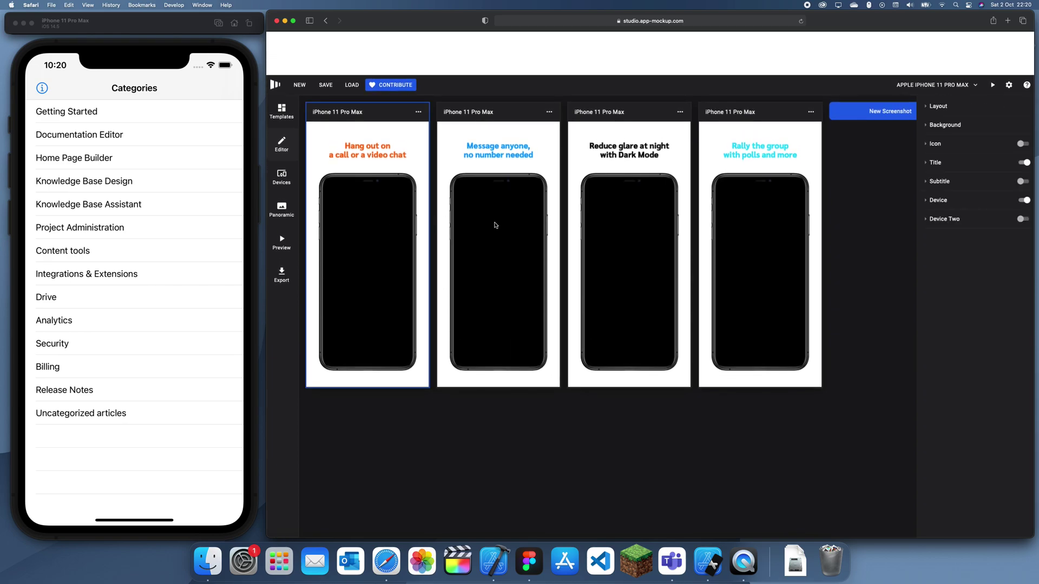
left_click(494, 225)
left_click(584, 225)
left_click(726, 230)
left_click(406, 166)
left_click(930, 164)
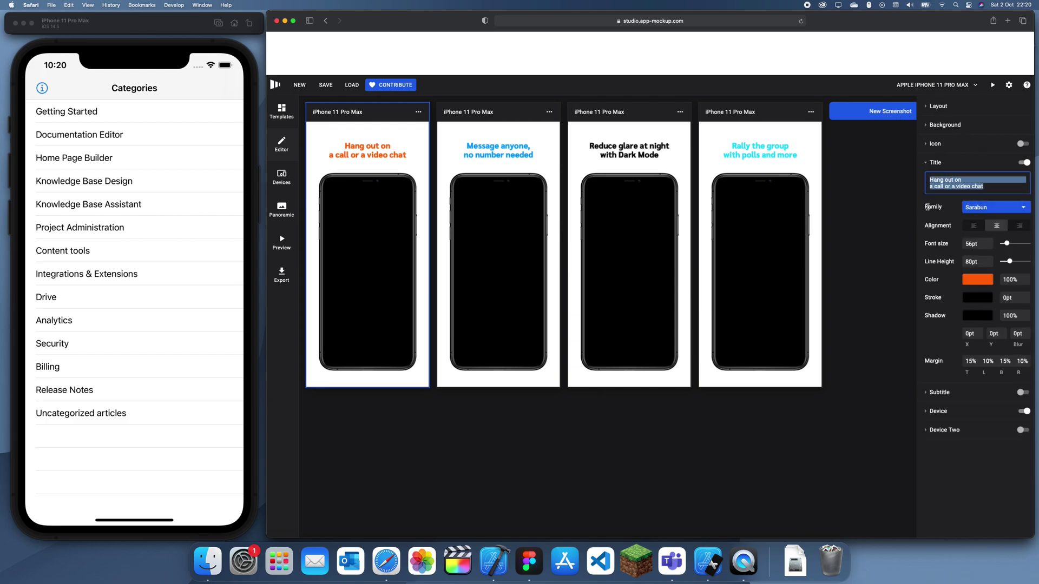
- Change the first slide's title to 'A very useful app' and enter the subtitle 'Very useful', fixing the typo
type("A ve")
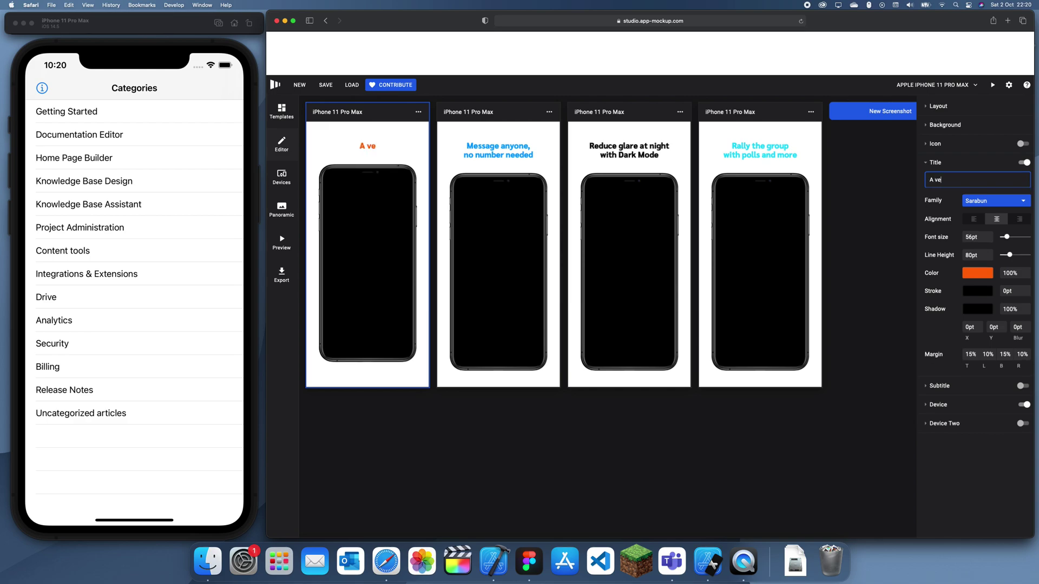
type("ry useful app")
left_click(939, 386)
left_click(965, 196)
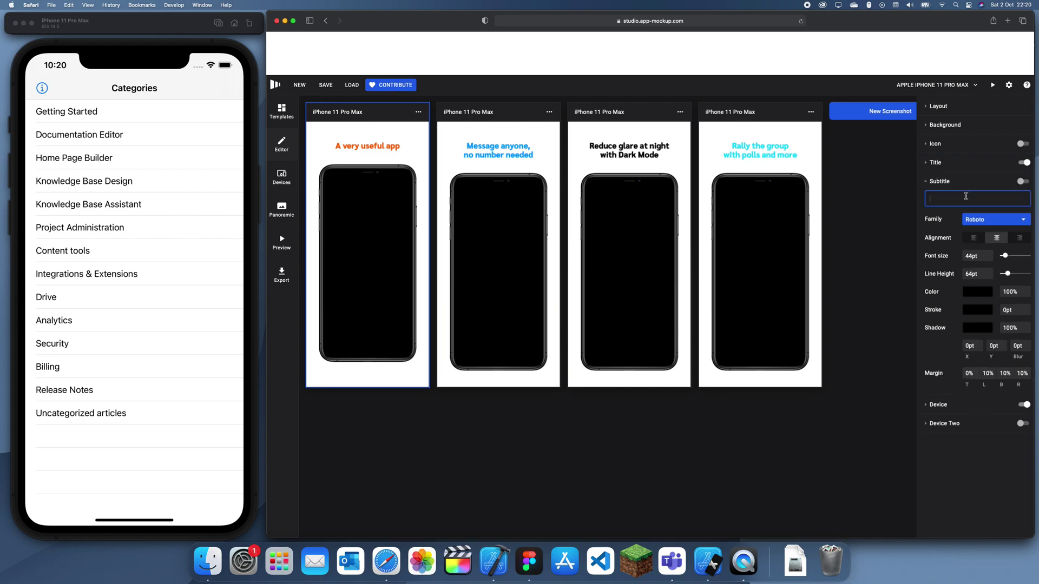
type("Very usefil")
key("BackSpace")
key("BackSpace")
type("u")
left_click(611, 433)
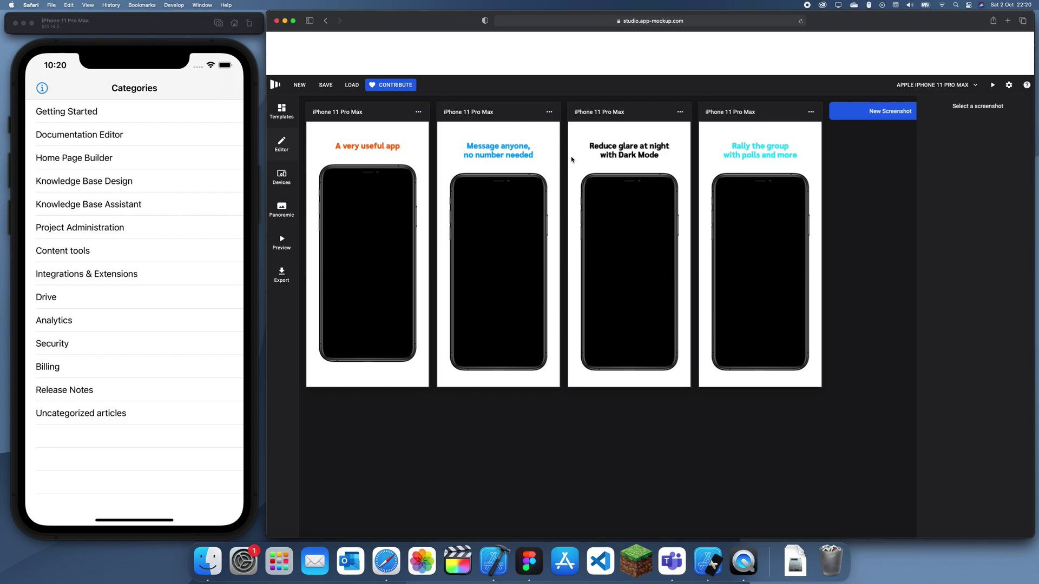
left_click(348, 162)
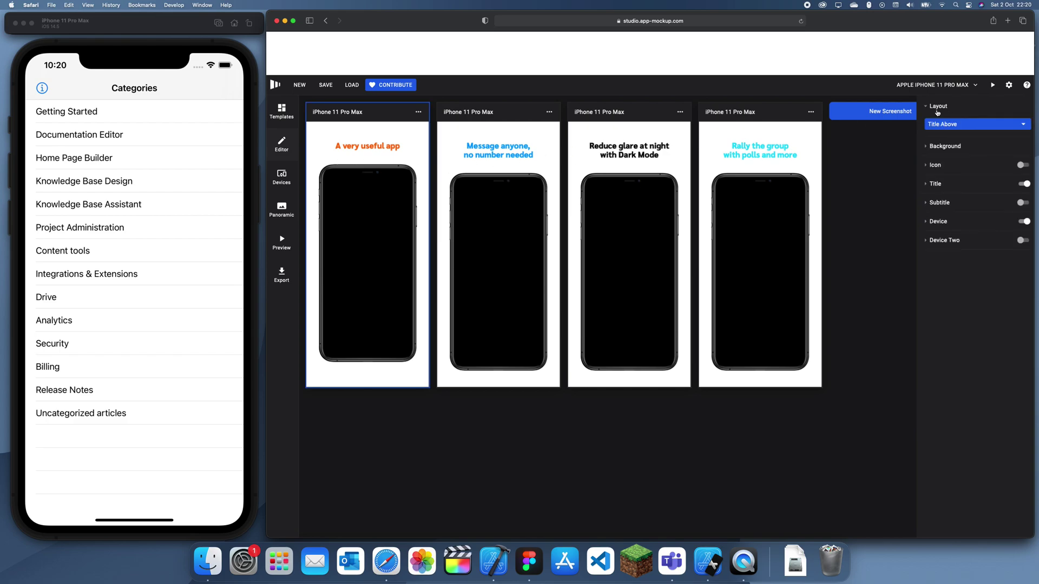
- Apply the Title Below layout from the Layouts gallery to the first screenshot and show its Device settings
left_click(954, 125)
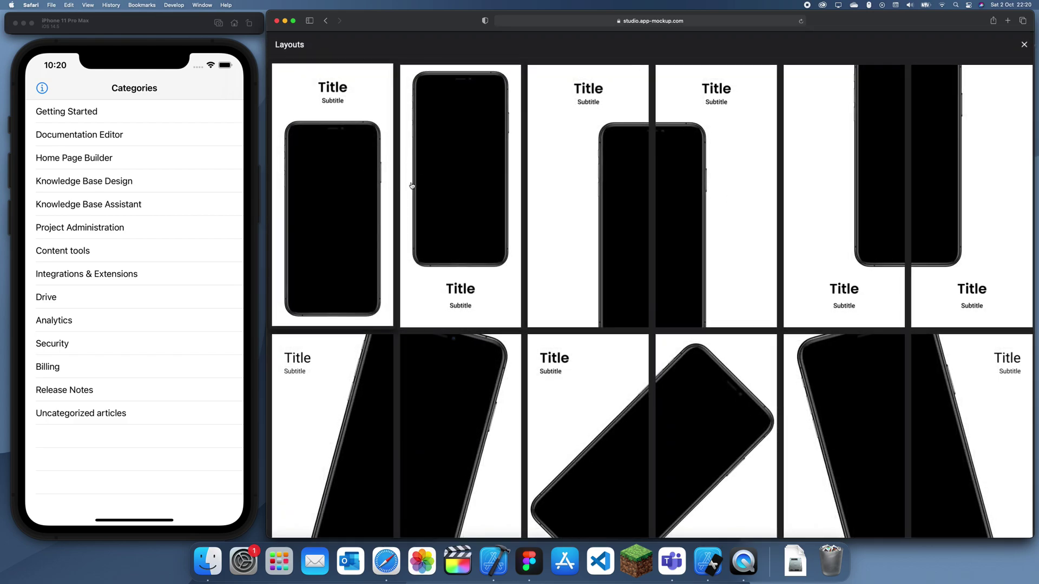
scroll(593, 295, "up", 3)
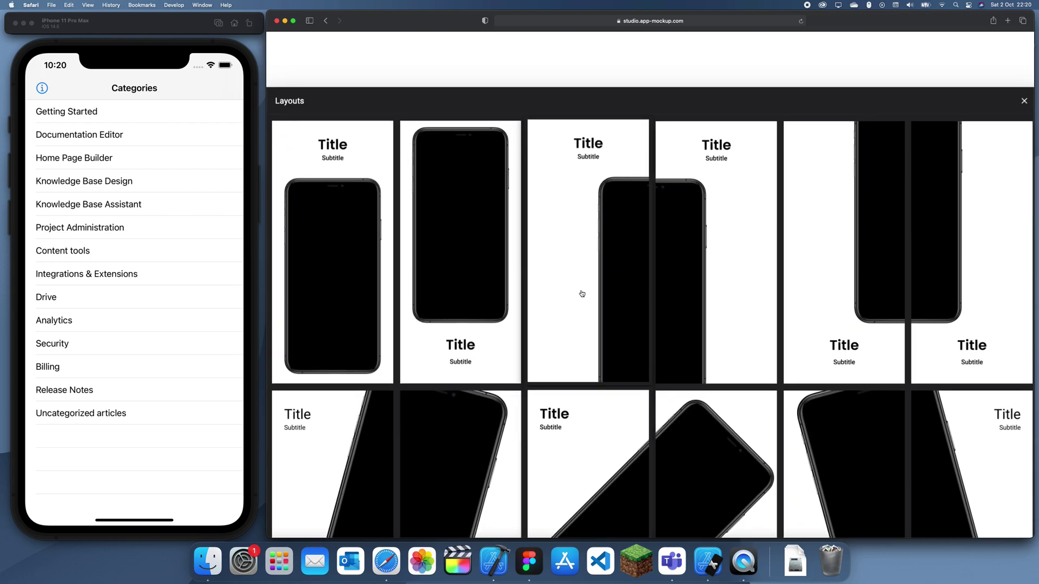
left_click(493, 260)
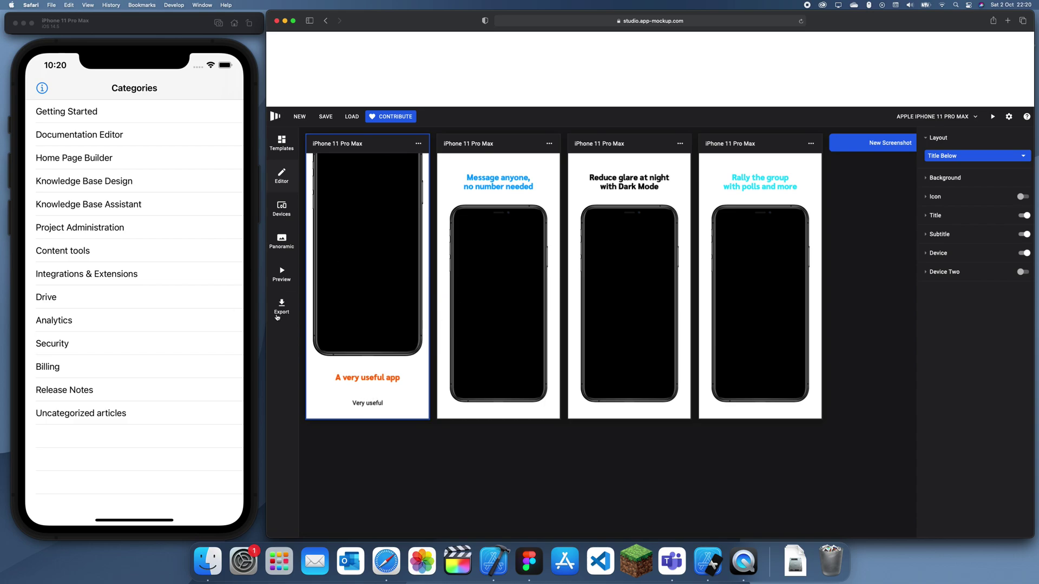
left_click(936, 253)
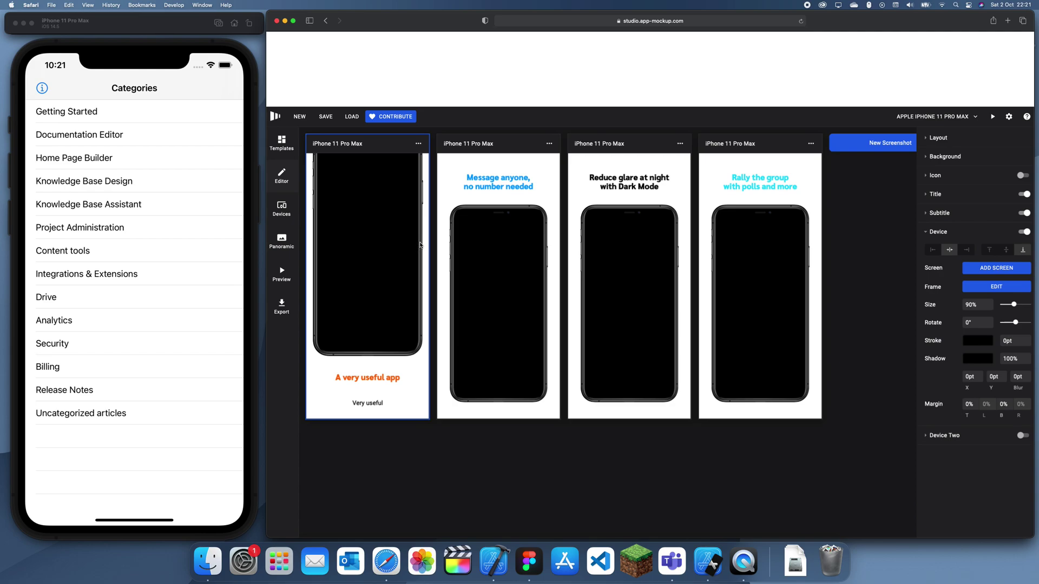
- Review the device frame's appearance and background settings, then collapse the settings sections
left_click(975, 289)
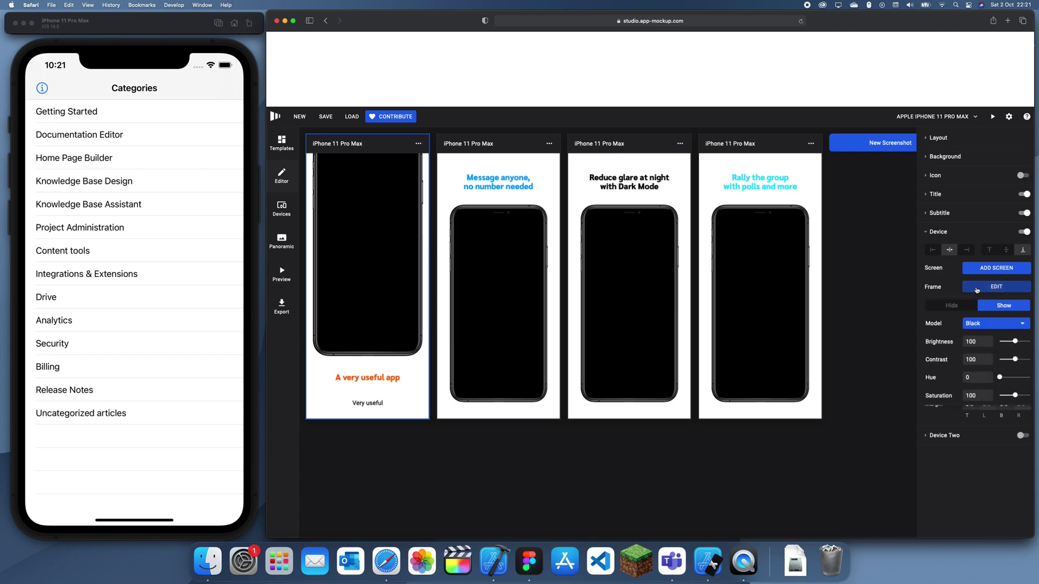
left_click(938, 157)
left_click_drag(937, 158, 974, 126)
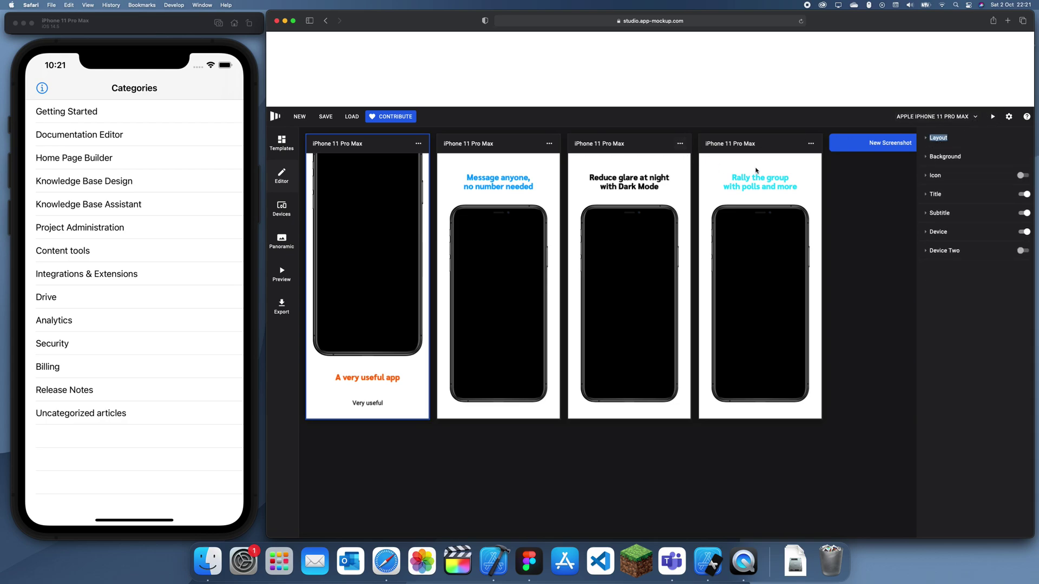